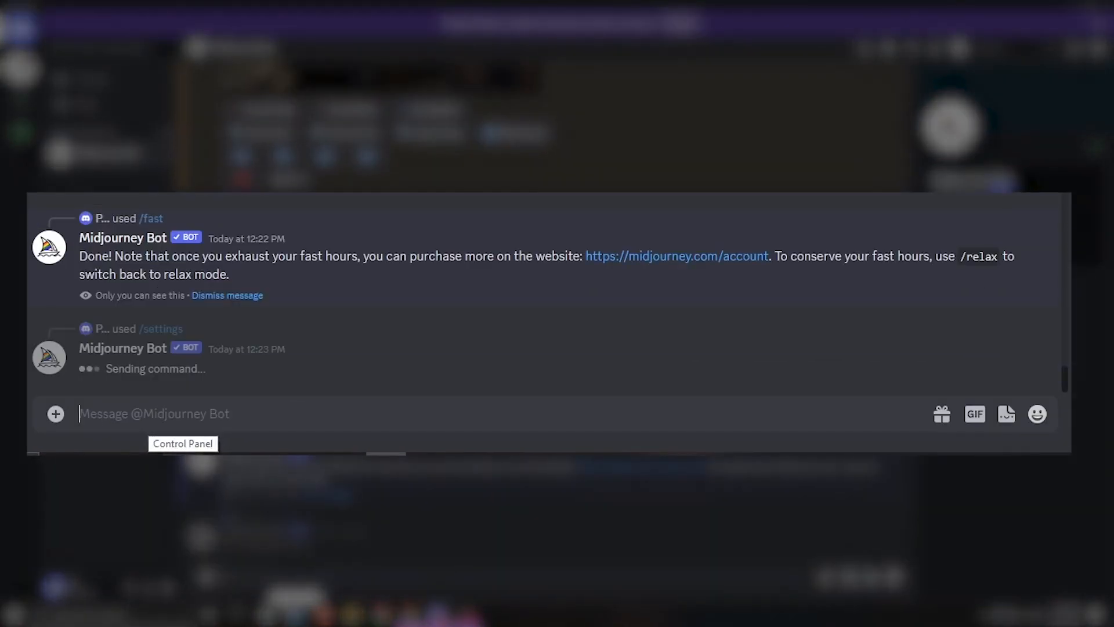
# Review the regal cat images and show the list of available model versions in the bot's /settings response.
pyautogui.click(275, 316)
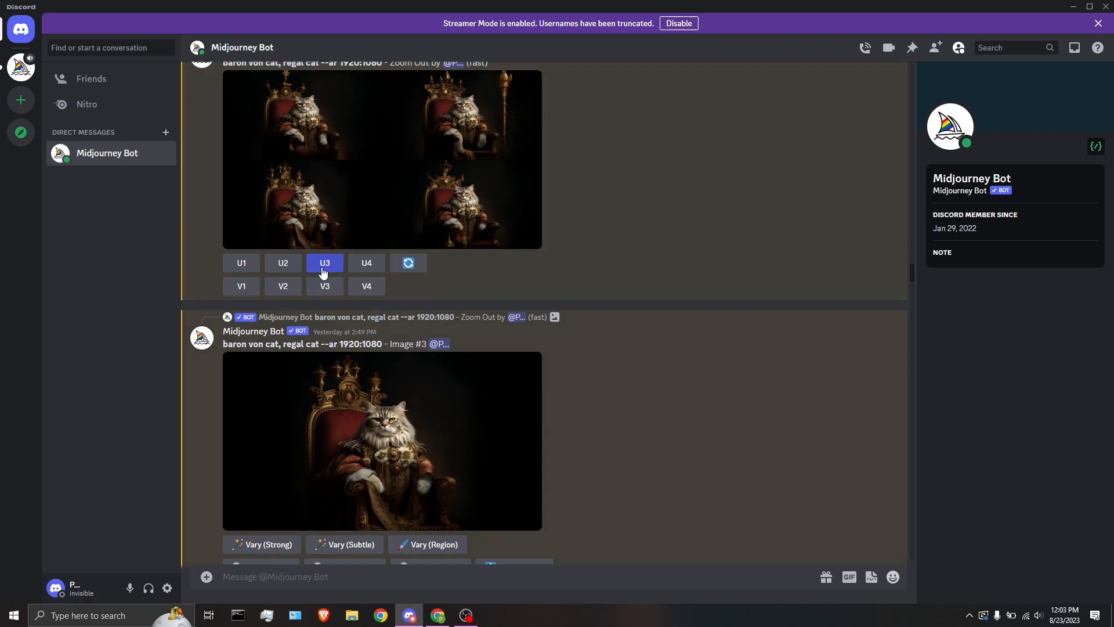
pyautogui.scroll(2, 376, 190)
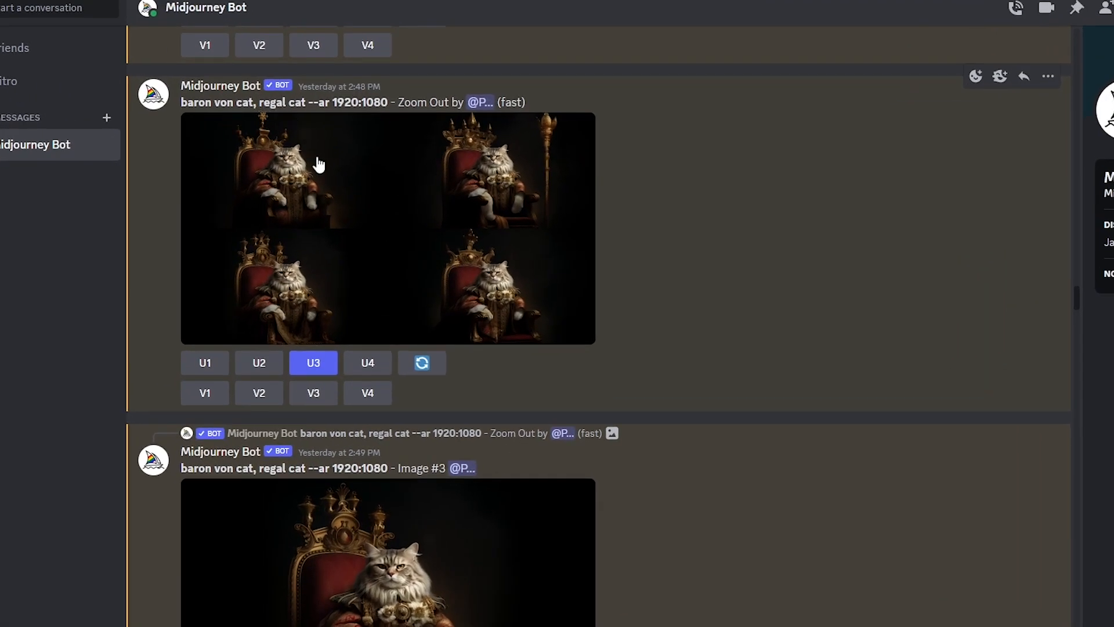
pyautogui.scroll(-4, 323, 330)
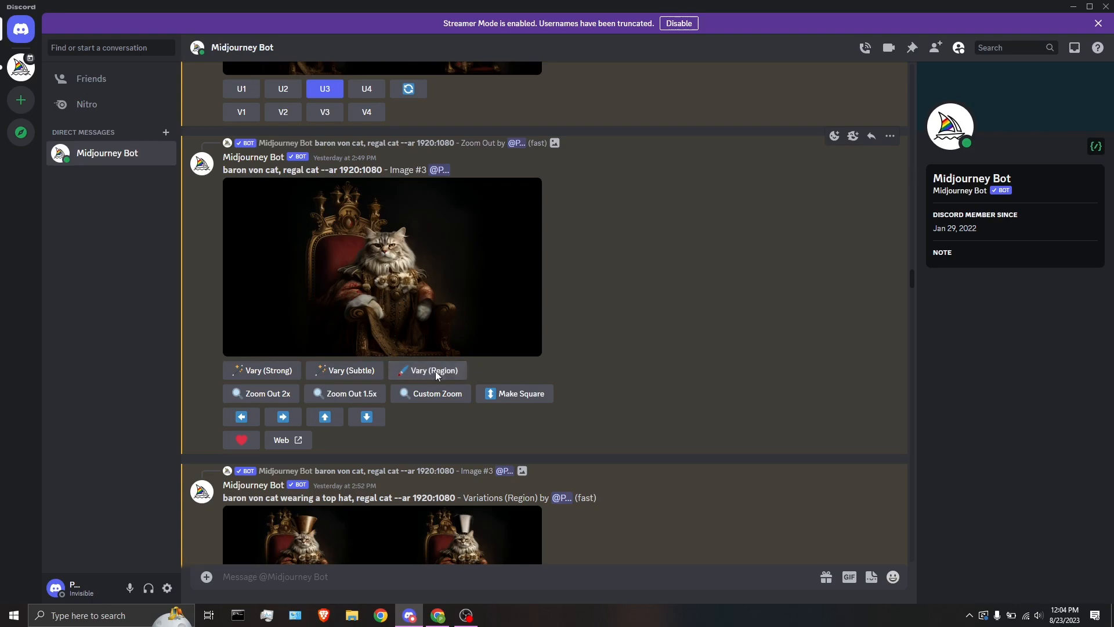
pyautogui.click(338, 280)
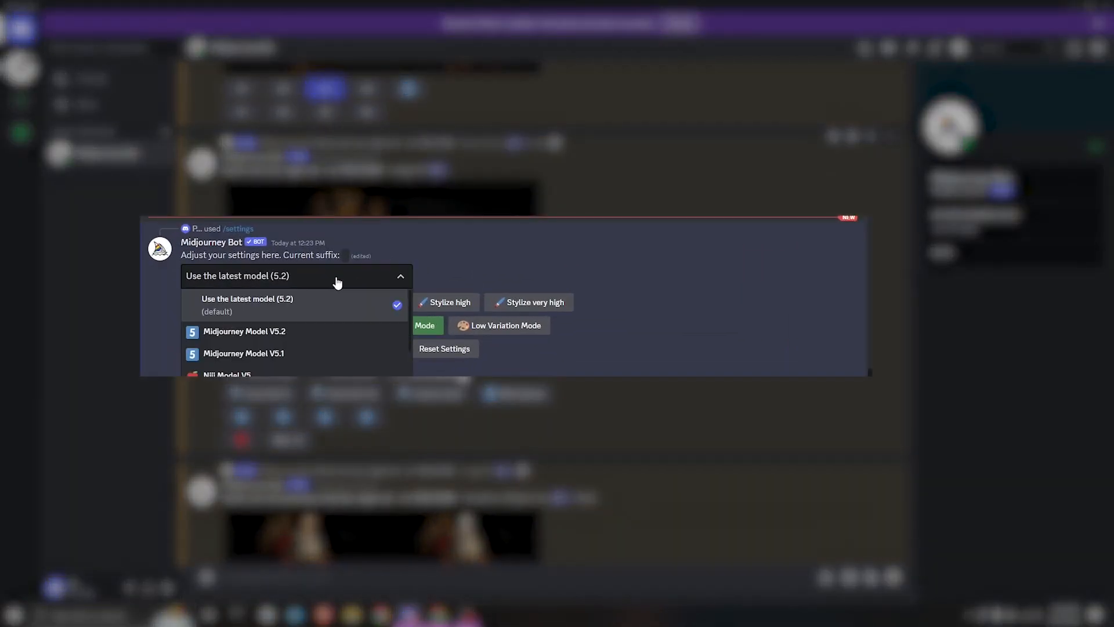
pyautogui.scroll(-2, 320, 309)
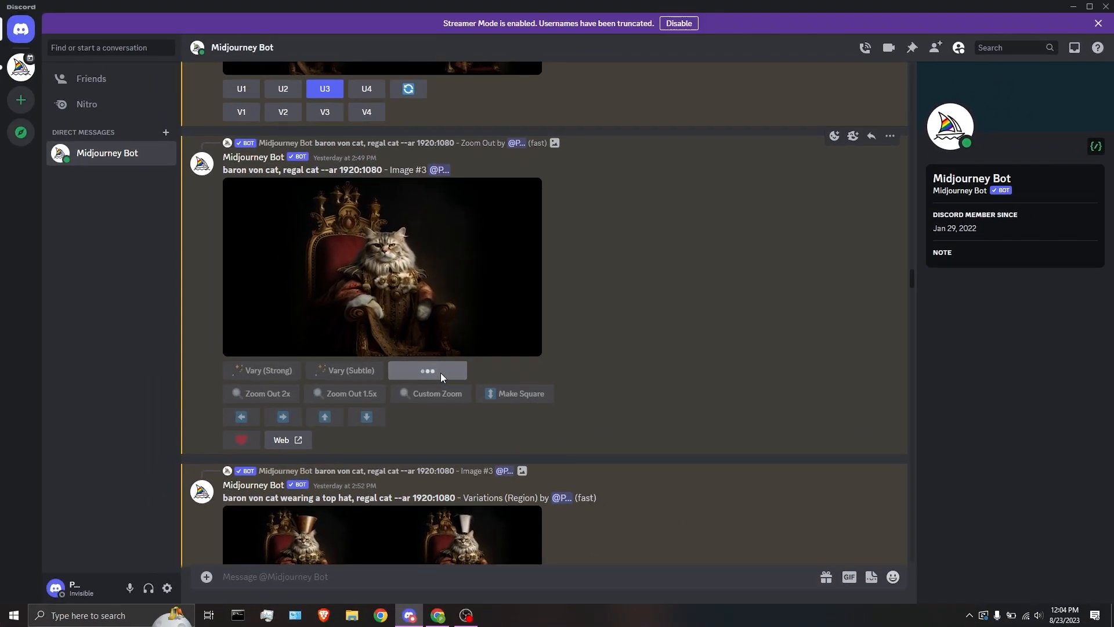
# Open the Vary (Region) editor for the regal cat image and mark a rectangle over the throne and a lasso area beside the cat.
pyautogui.click(444, 378)
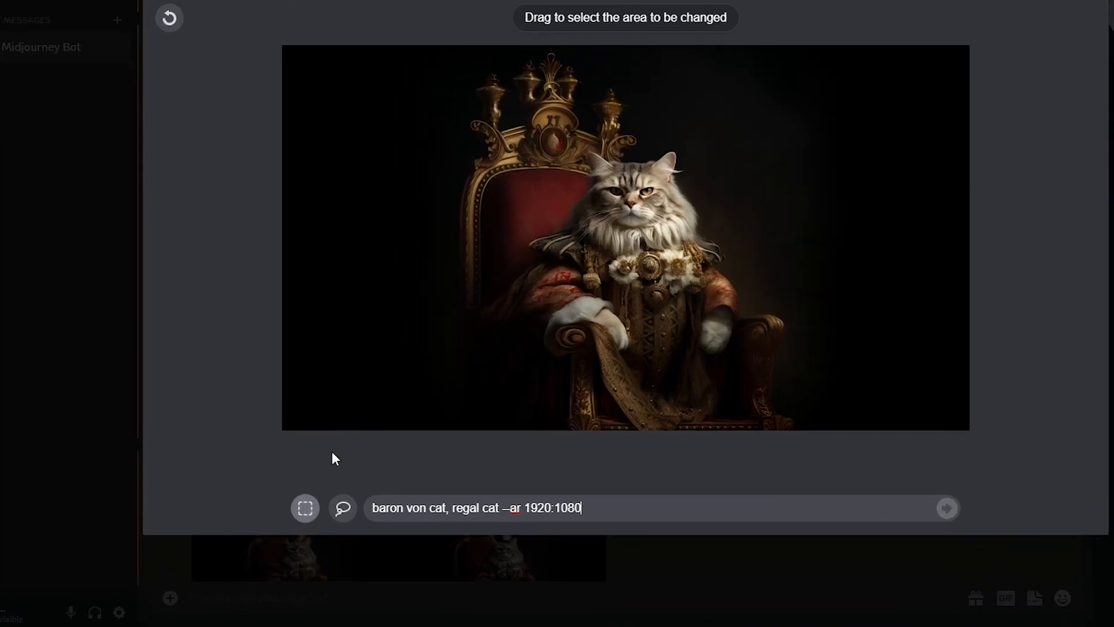
pyautogui.click(310, 507)
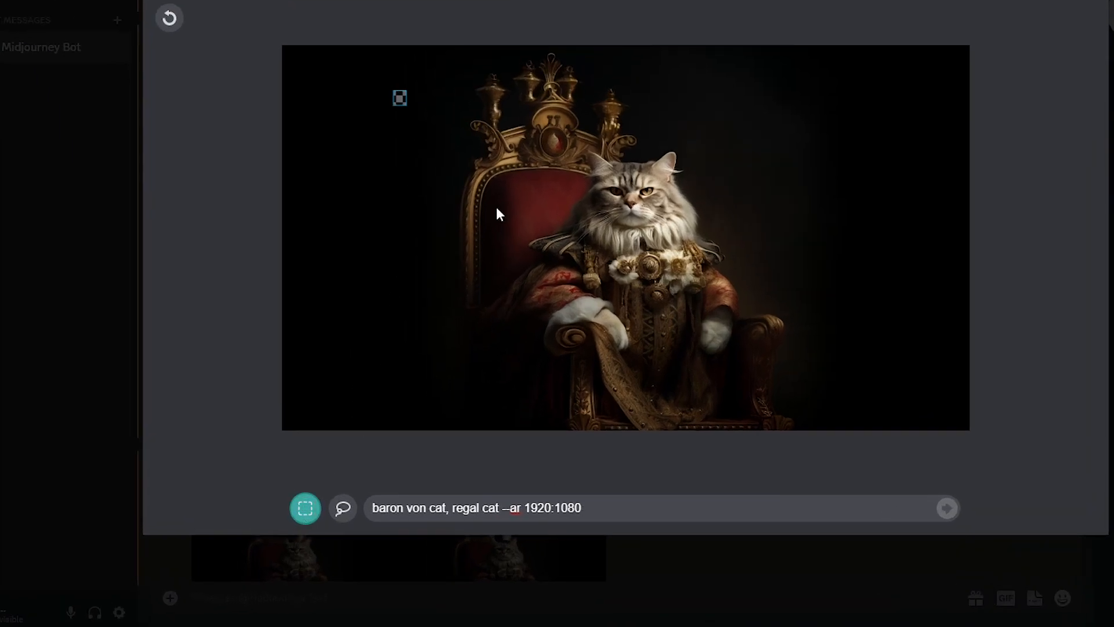
pyautogui.moveTo(395, 91); pyautogui.dragTo(584, 309)
pyautogui.click(343, 514)
pyautogui.moveTo(786, 226)
pyautogui.mouseDown()
pyautogui.moveTo(746, 219)
pyautogui.moveTo(770, 317)
pyautogui.moveTo(794, 236)
pyautogui.mouseUp()
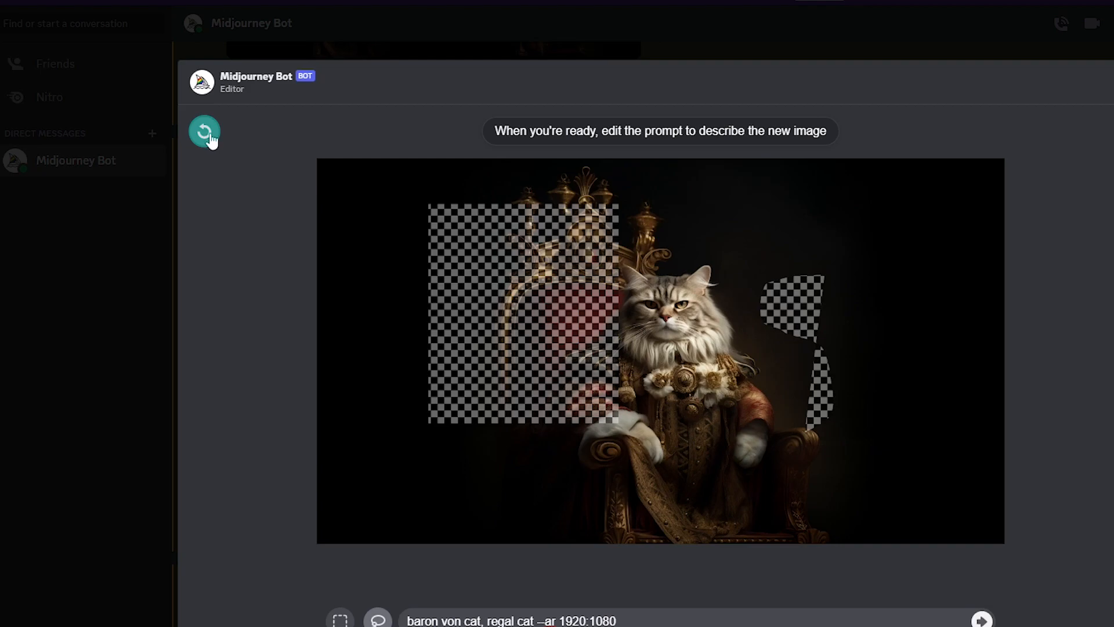
# Undo the rectangular and lasso selections and highlight the existing prompt text.
pyautogui.click(207, 132)
pyautogui.click(207, 134)
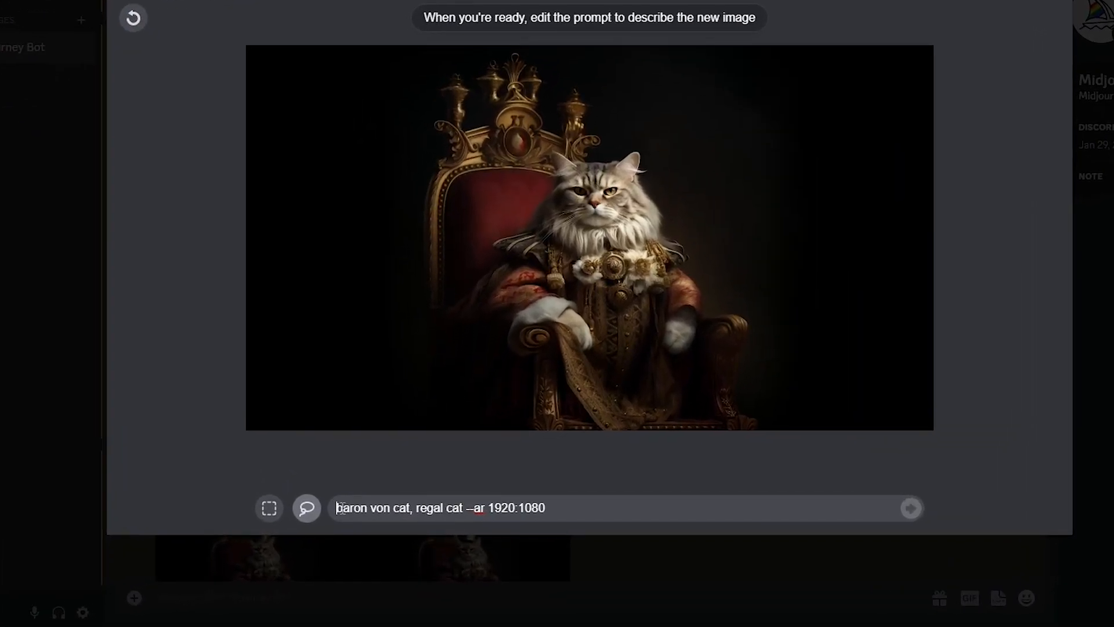
pyautogui.moveTo(341, 508); pyautogui.dragTo(553, 508)
pyautogui.click(552, 508)
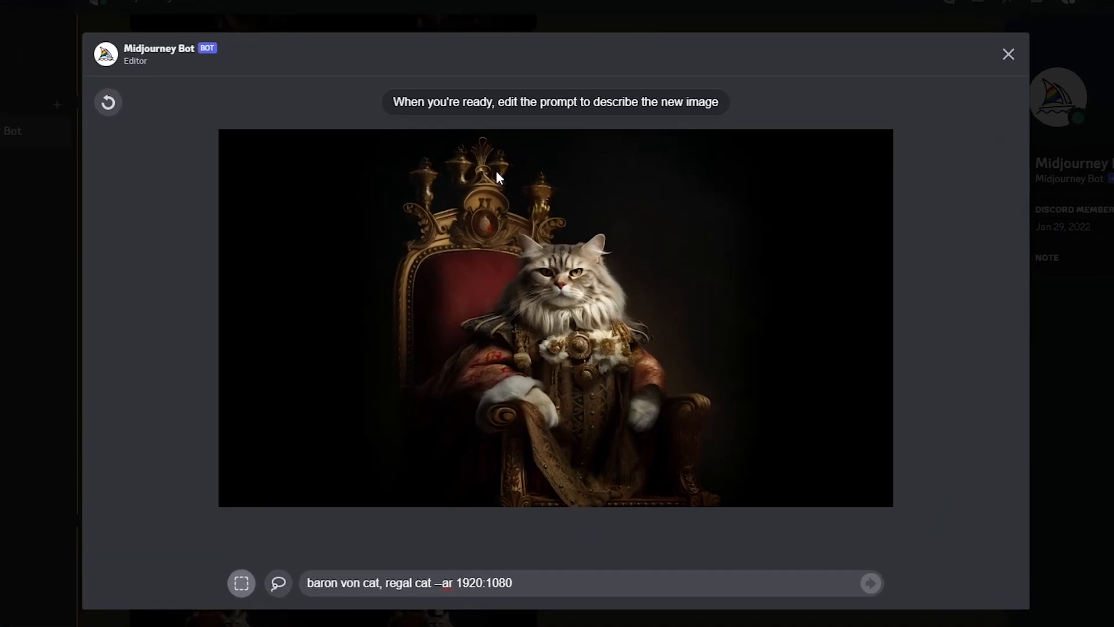
# Select a rectangle above the cat's head and submit the prompt "baron von cat, regal cat, wearing a top hat --ar 1920:1080".
pyautogui.moveTo(510, 183); pyautogui.dragTo(626, 256)
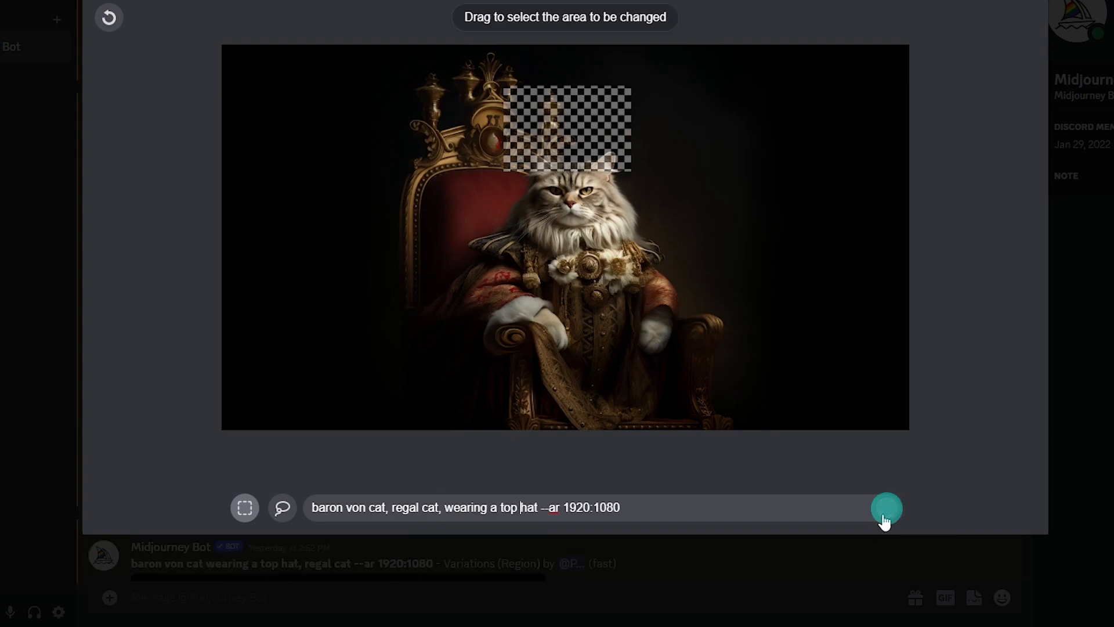
pyautogui.click(881, 512)
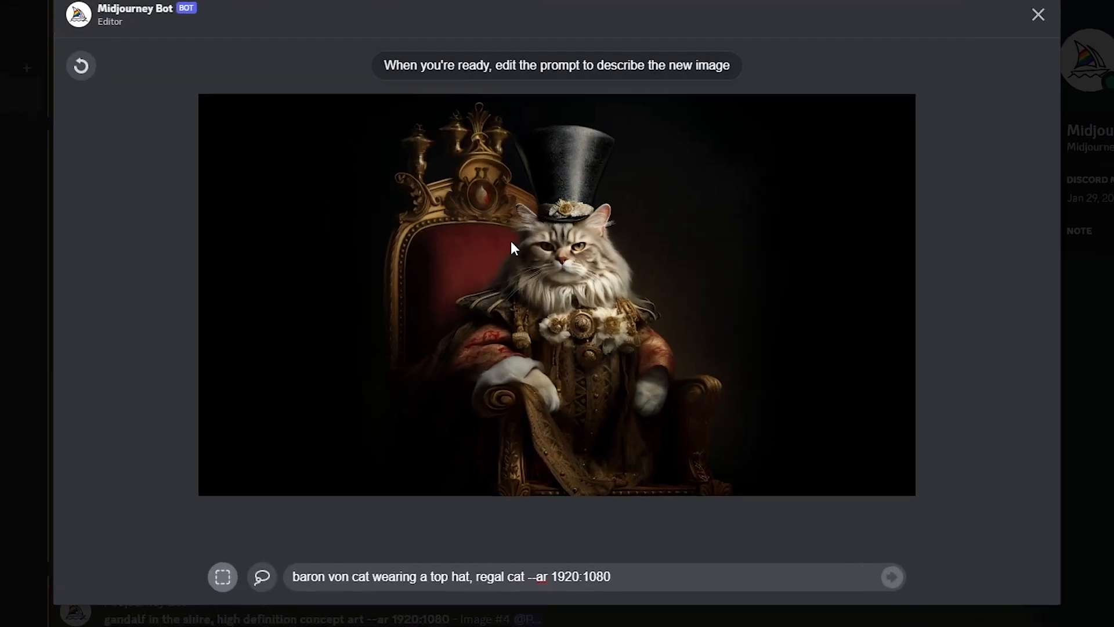
# Mark a small strip over the top-hat cat's eyes, add "and sunglasses" after "top hat" in the prompt, and try to submit it.
pyautogui.moveTo(534, 235); pyautogui.dragTo(591, 250)
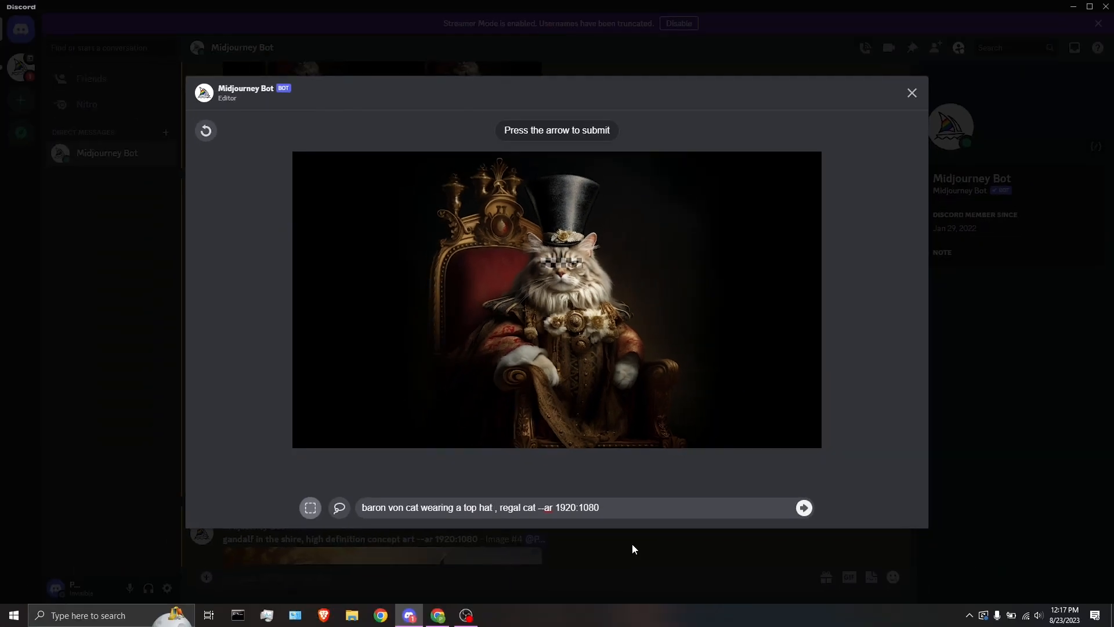
pyautogui.write('and sunglasses')
pyautogui.click(807, 511)
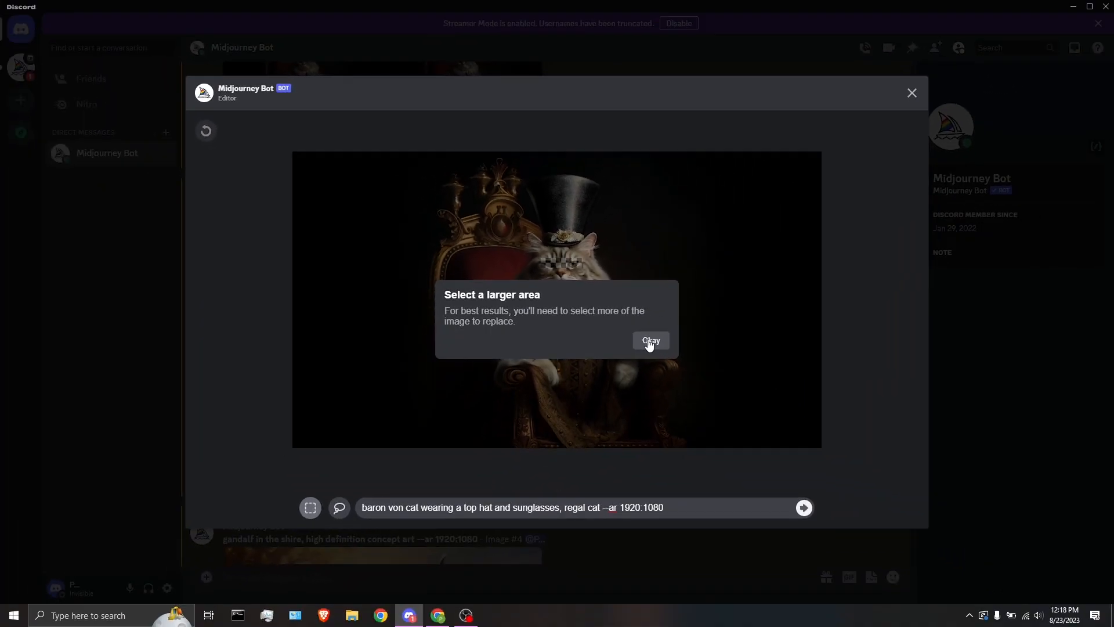
pyautogui.click(650, 342)
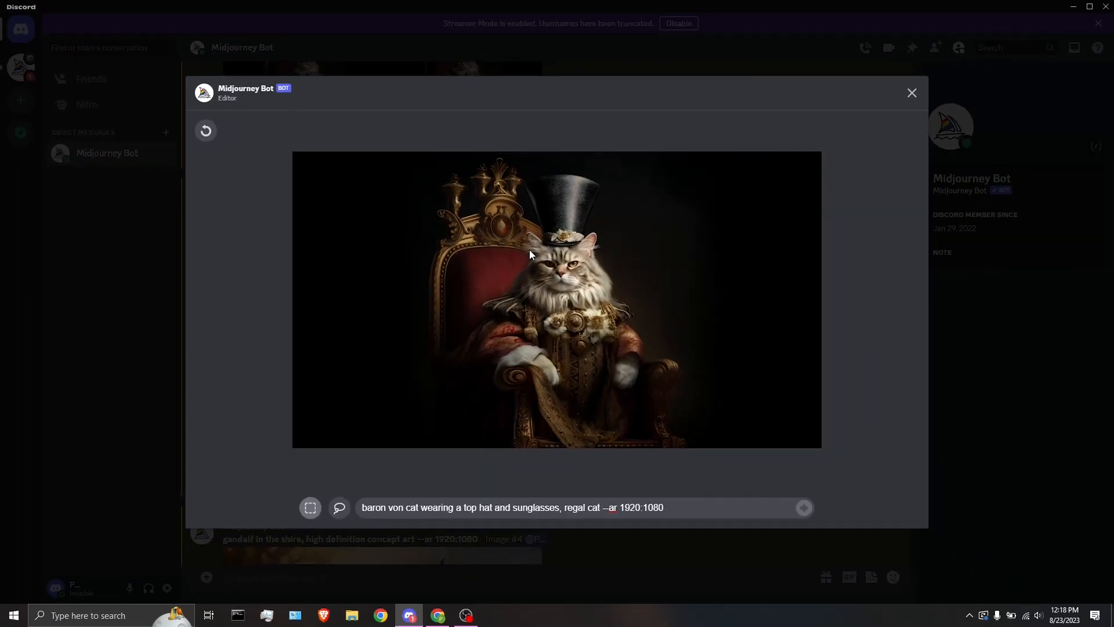
# Select a larger rectangle over the cat's eyes and submit the prompt "baron von cat wearing a top hat and sunglasses, regal cat --ar 1920:1080".
pyautogui.moveTo(642, 292); pyautogui.dragTo(731, 324)
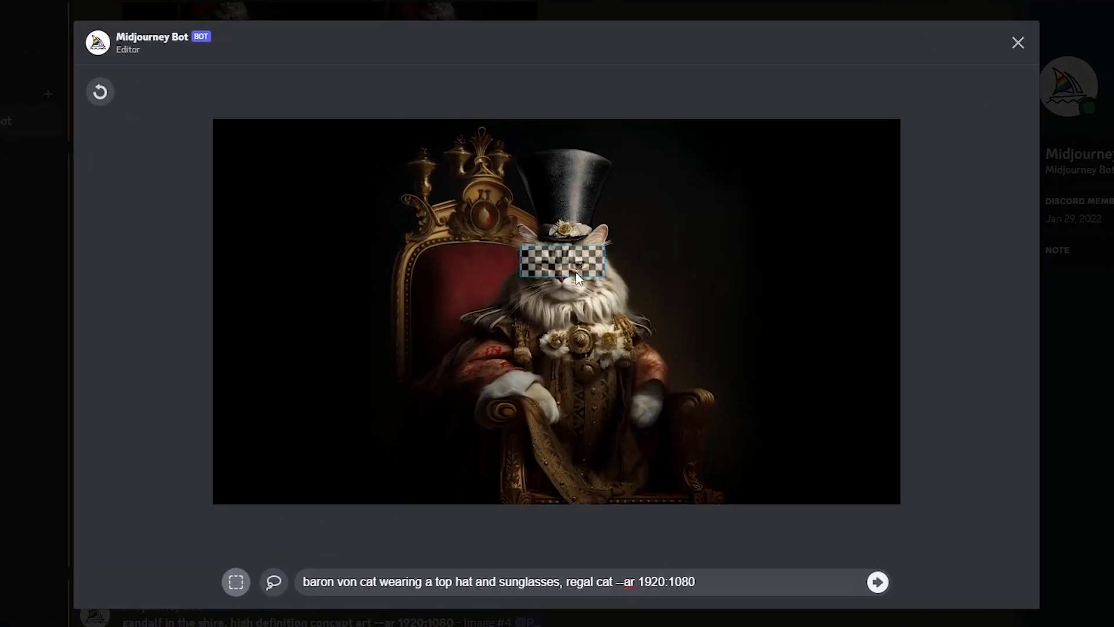
pyautogui.click(873, 577)
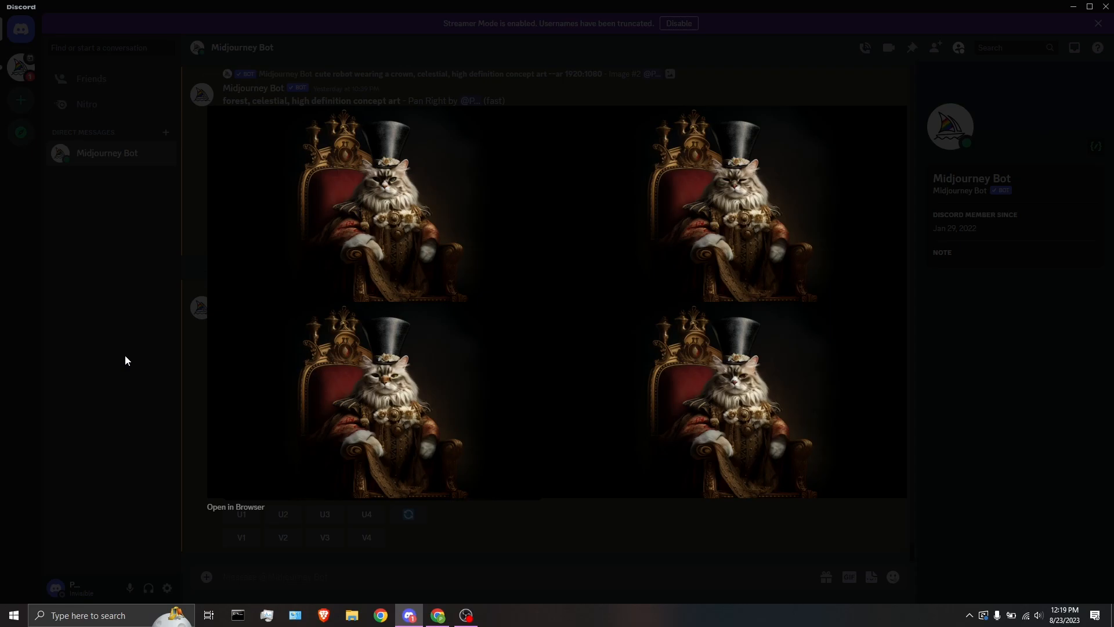
# Close the enlarged preview, reroll the top hat and sunglasses variations, and view the result.
pyautogui.click(124, 355)
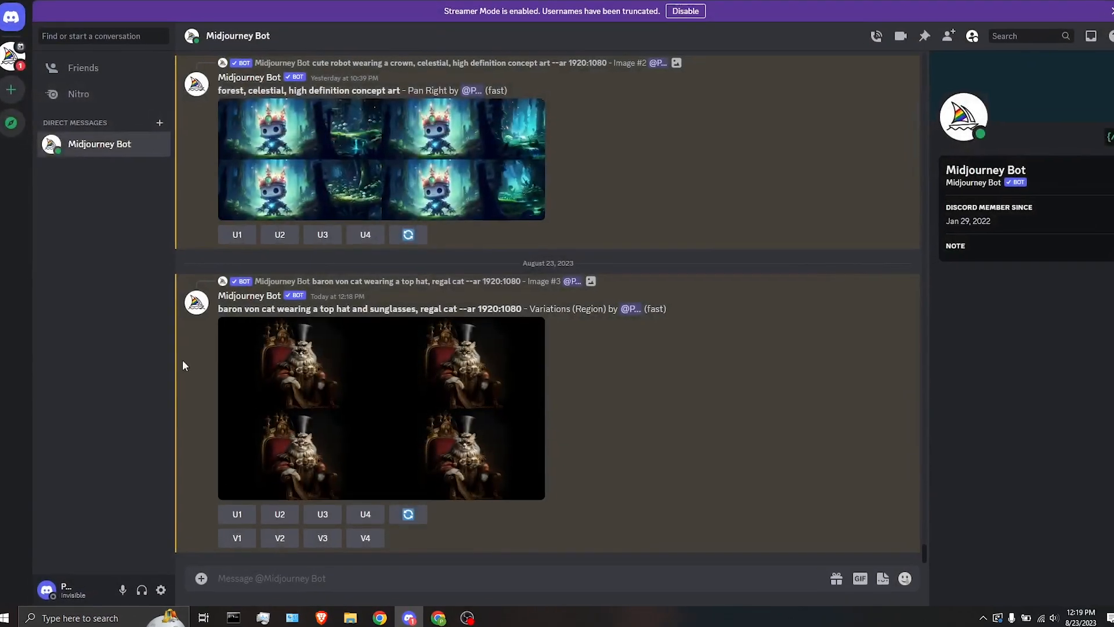
pyautogui.click(398, 521)
pyautogui.click(353, 348)
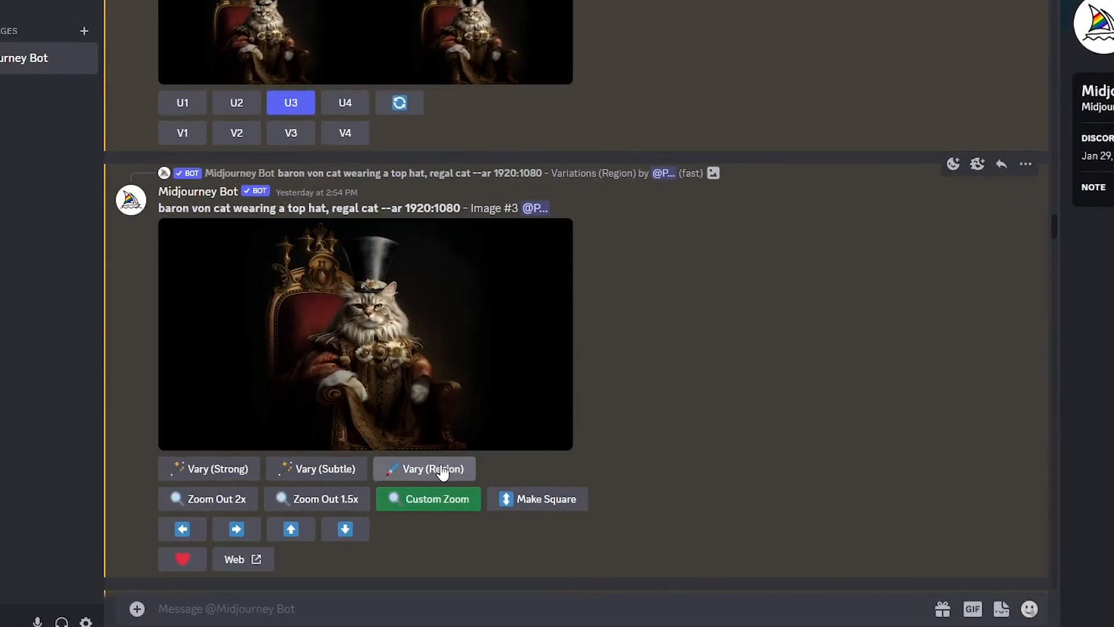
# Reopen the top-hat cat in Vary (Region), select its eye area, and shorten the prompt to "wearing sunglasses --ar 1920:1080".
pyautogui.click(428, 469)
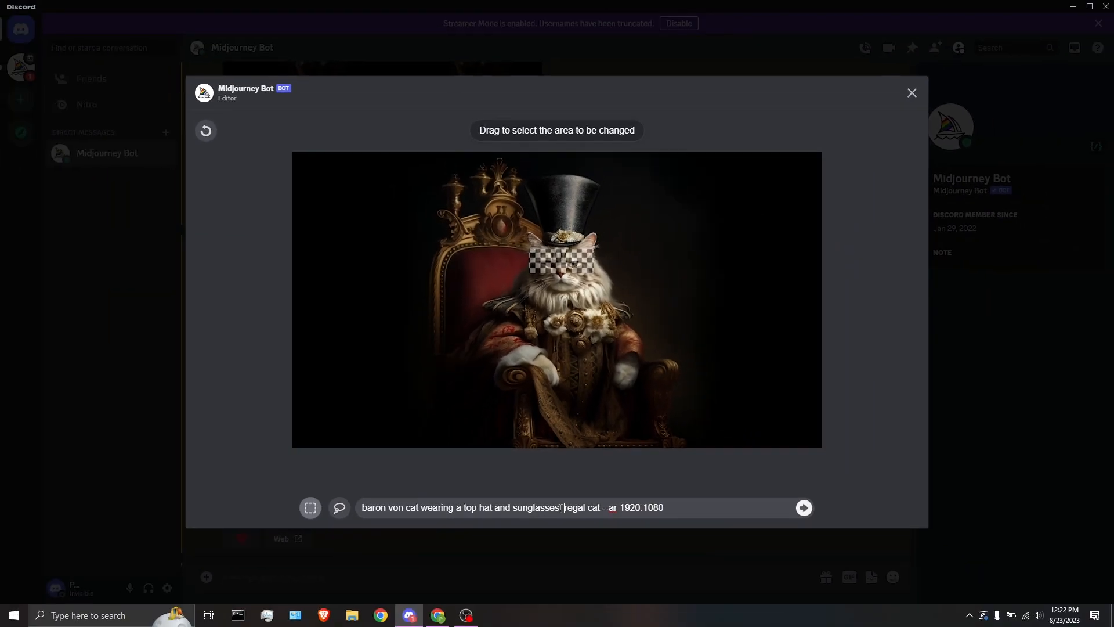
pyautogui.moveTo(560, 508); pyautogui.dragTo(361, 508)
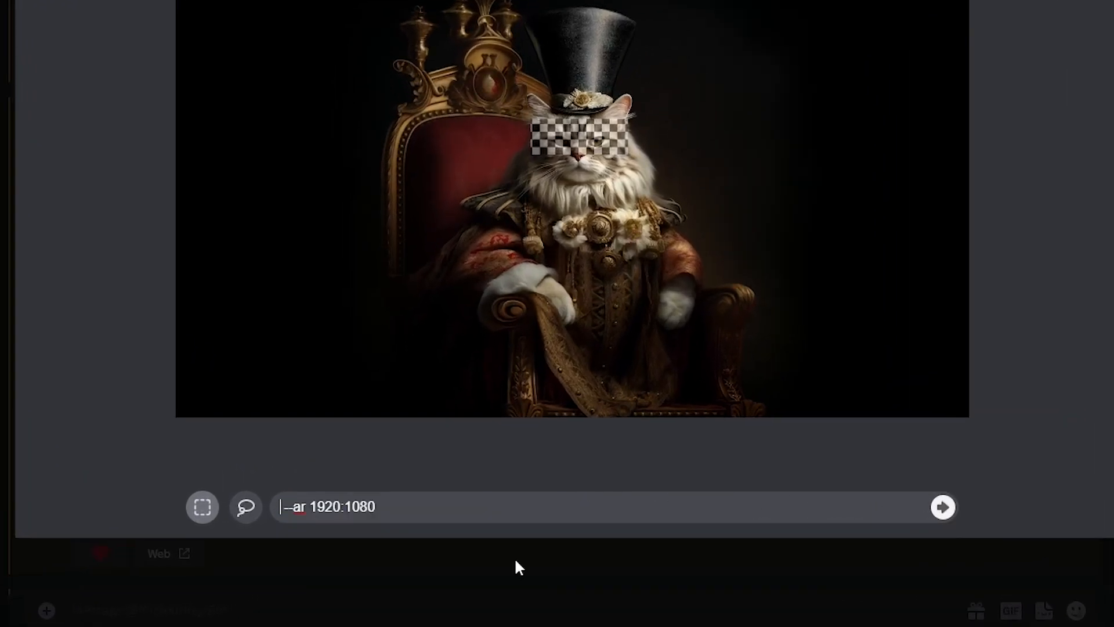
pyautogui.write('wea')
pyautogui.write('ring sunglasses')
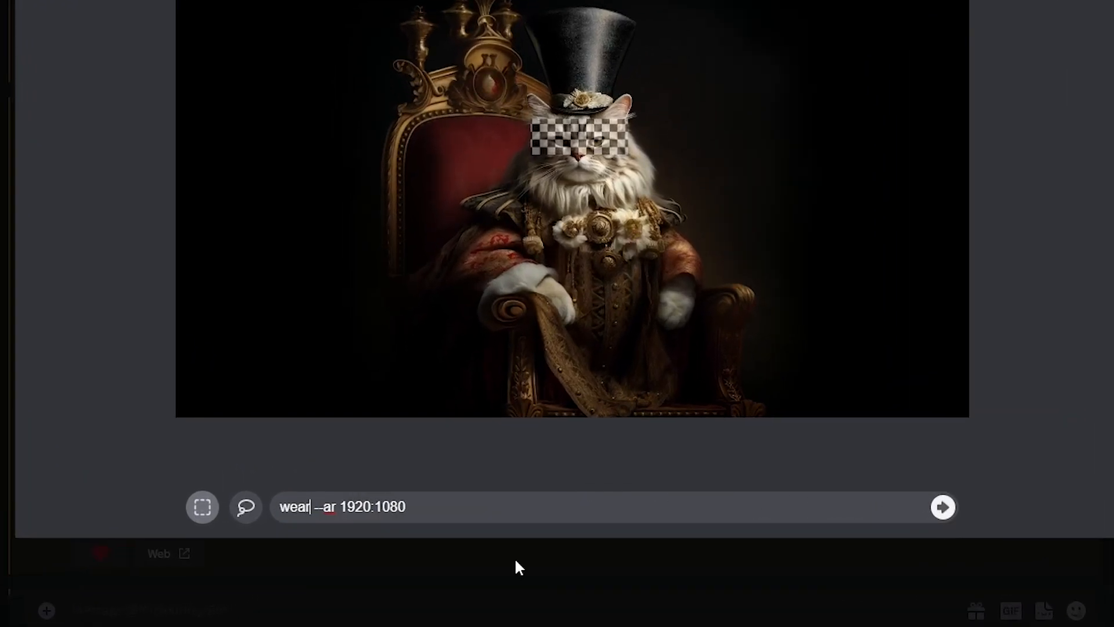
# Highlight the "--ar 1920:1080" parameter in the prompt and submit the sunglasses variation.
pyautogui.click(535, 507)
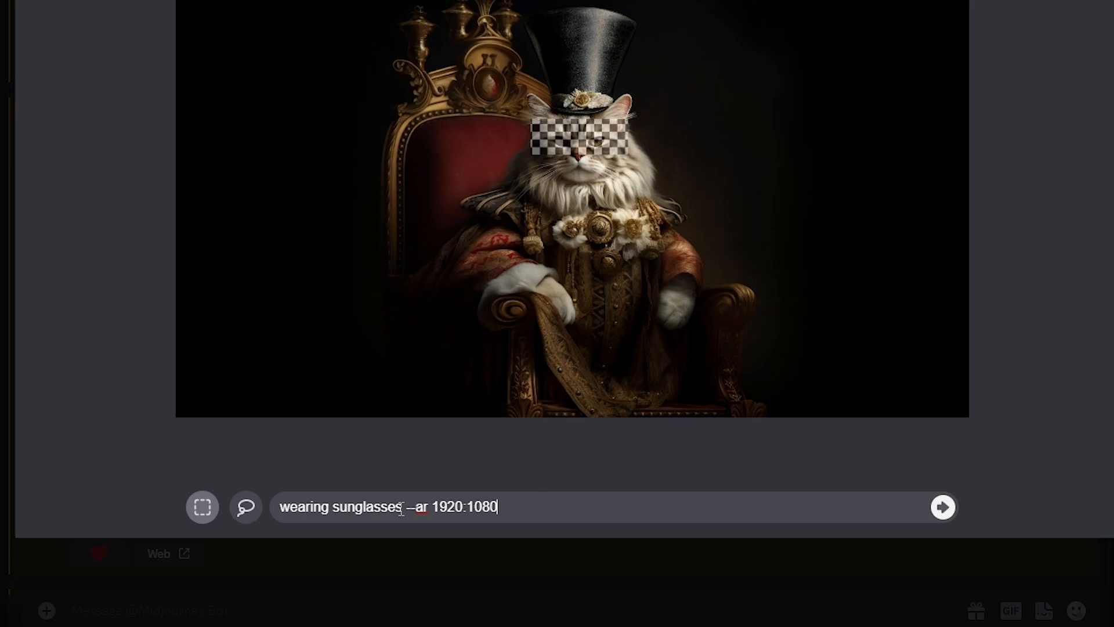
pyautogui.moveTo(407, 512); pyautogui.dragTo(509, 510)
pyautogui.click(522, 508)
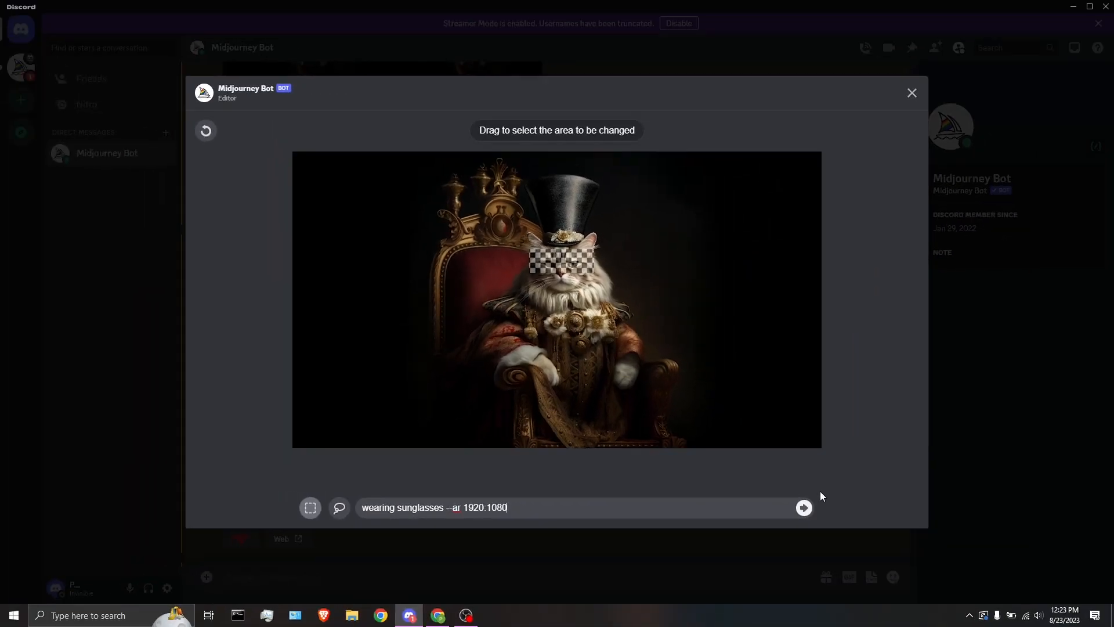
pyautogui.click(807, 506)
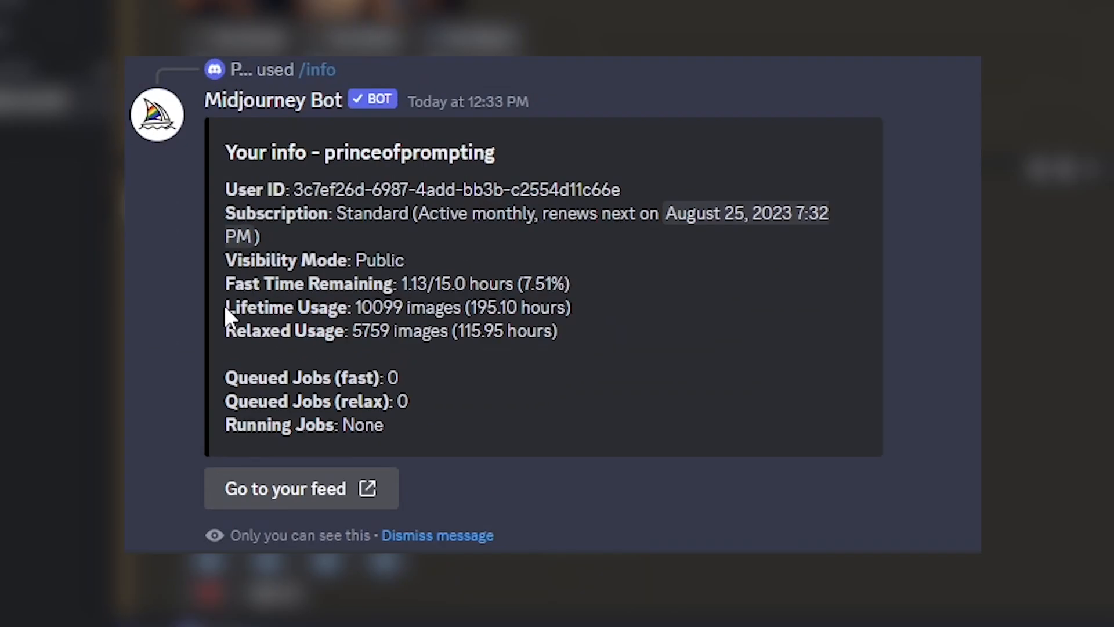
# Examine the Lifetime Usage line in the bot's /info response.
pyautogui.moveTo(223, 307); pyautogui.dragTo(579, 322)
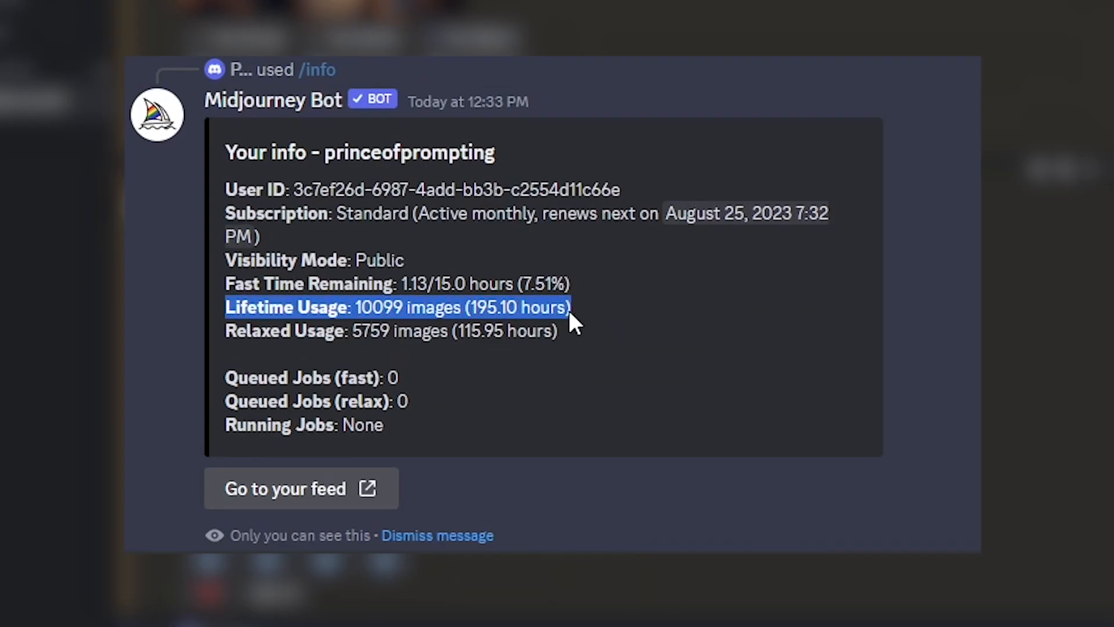
pyautogui.click(360, 311)
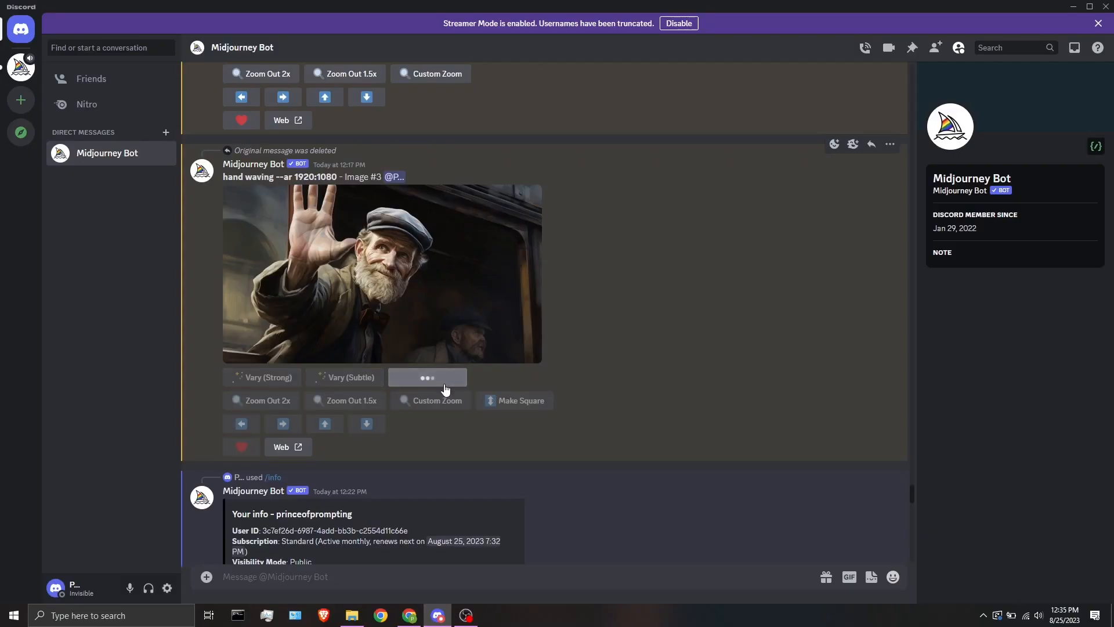
# Open the Vary (Region) editor for the waving man image and lasso the area around his raised hand.
pyautogui.click(446, 385)
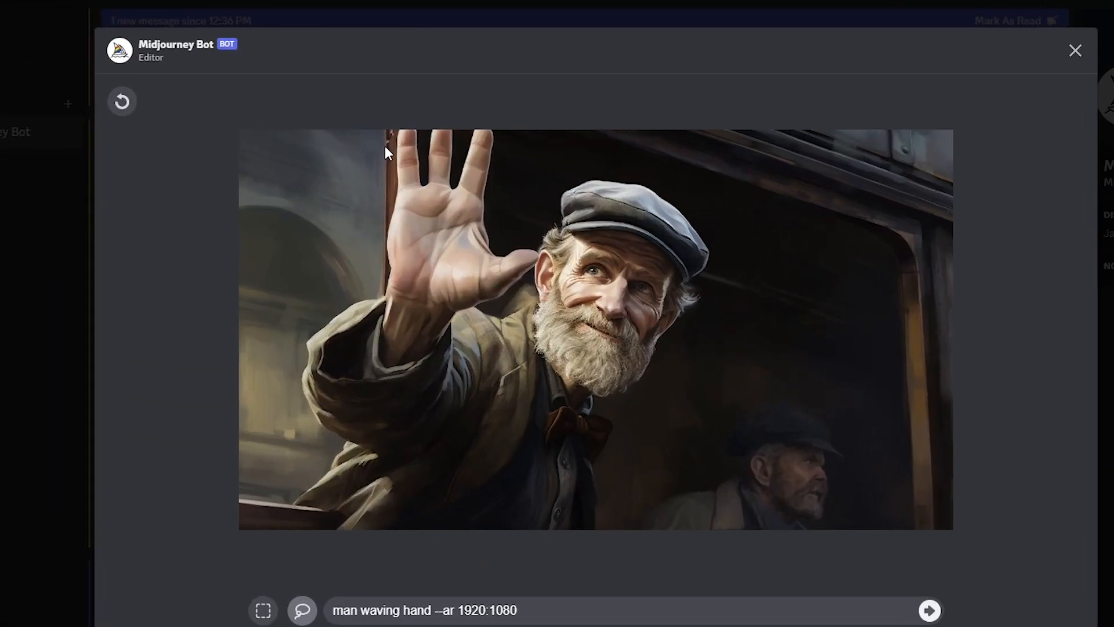
pyautogui.moveTo(384, 145)
pyautogui.mouseDown()
pyautogui.moveTo(374, 268)
pyautogui.moveTo(420, 315)
pyautogui.moveTo(481, 318)
pyautogui.moveTo(543, 283)
pyautogui.moveTo(511, 222)
pyautogui.moveTo(514, 119)
pyautogui.mouseUp()
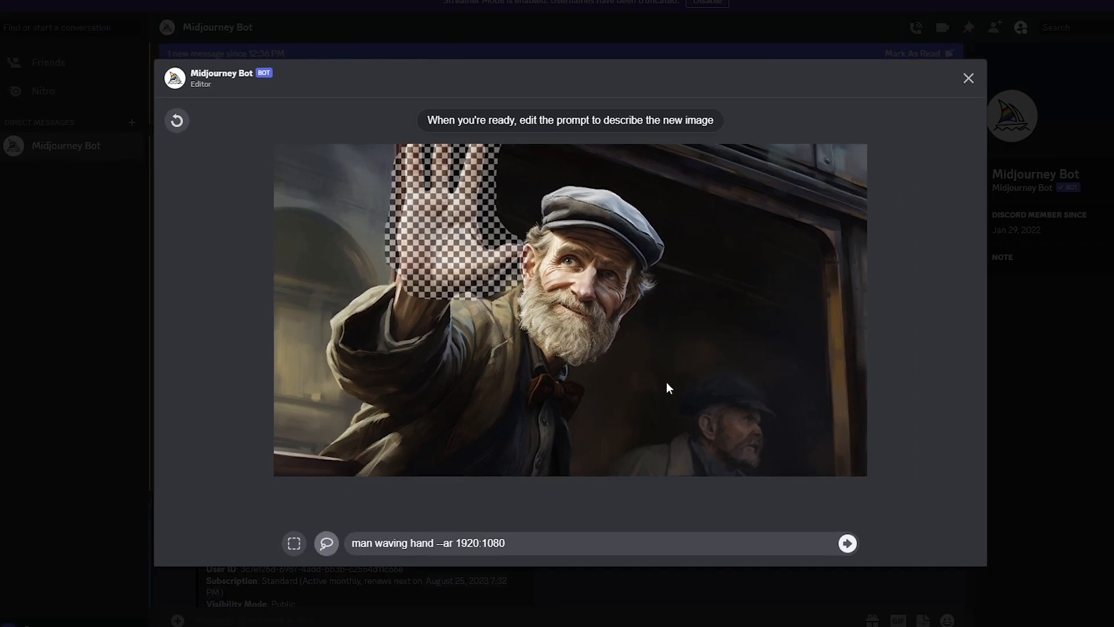
# Replace "man waving hand" in the prompt with "hand waving" and highlight the new words.
pyautogui.moveTo(431, 610); pyautogui.dragTo(333, 611)
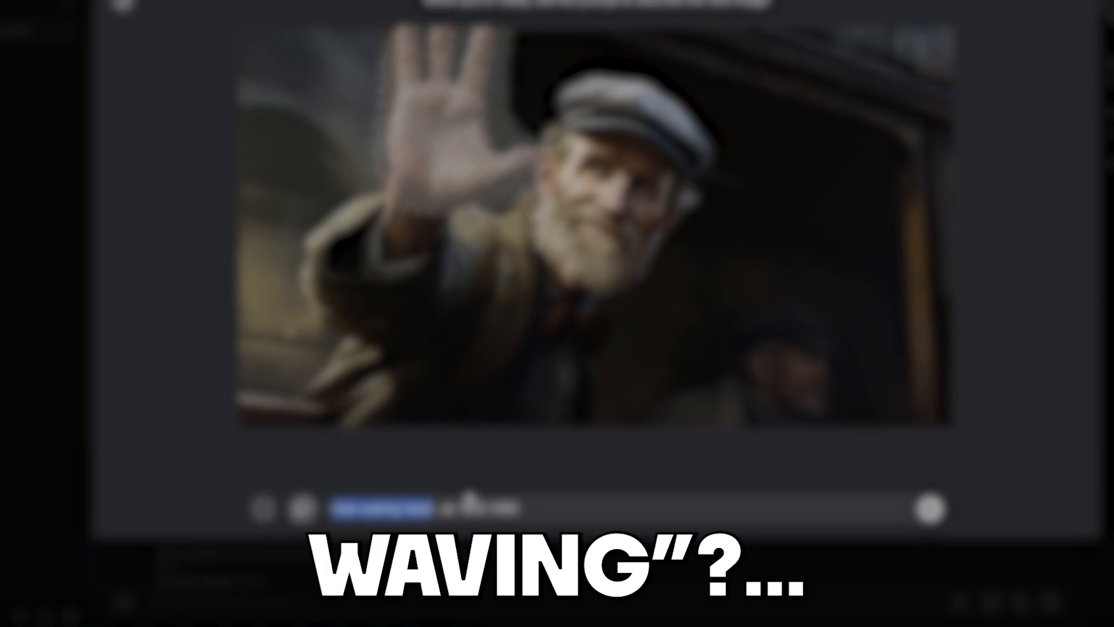
pyautogui.write('hand waving')
pyautogui.press('Home')
pyautogui.hotkey('ctrl', 'shift', 'Right')
pyautogui.hotkey('ctrl', 'shift', 'Right')
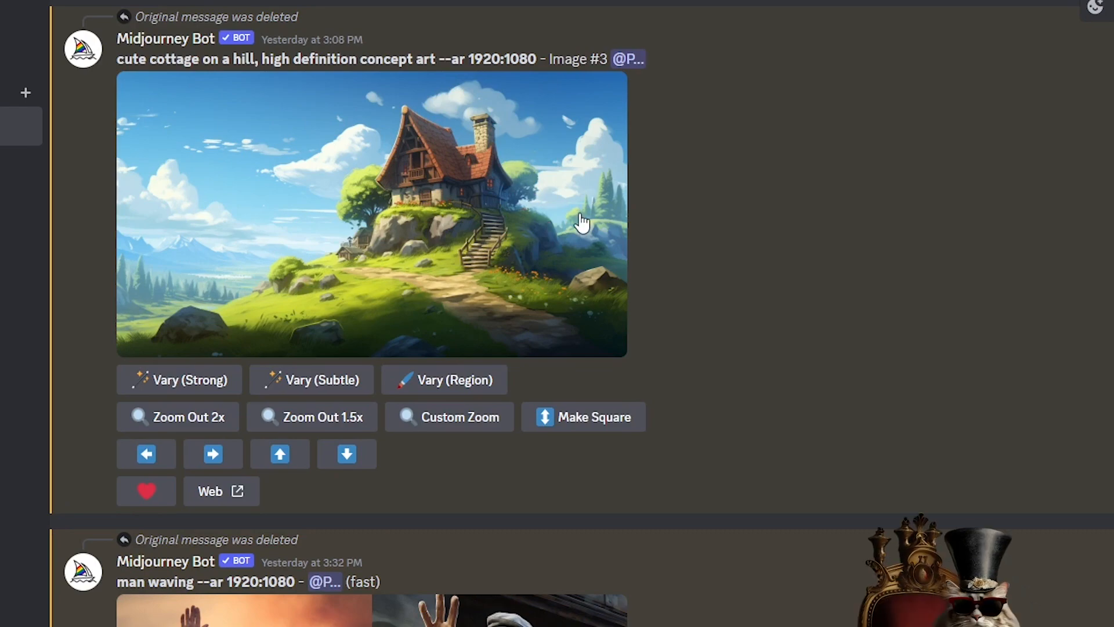
# Open the cottage image in Vary (Region), select the cottage, and prompt "flower covered grassy hill, high definition concept art --ar 1920:1080", highlighting the style phrase.
pyautogui.click(467, 383)
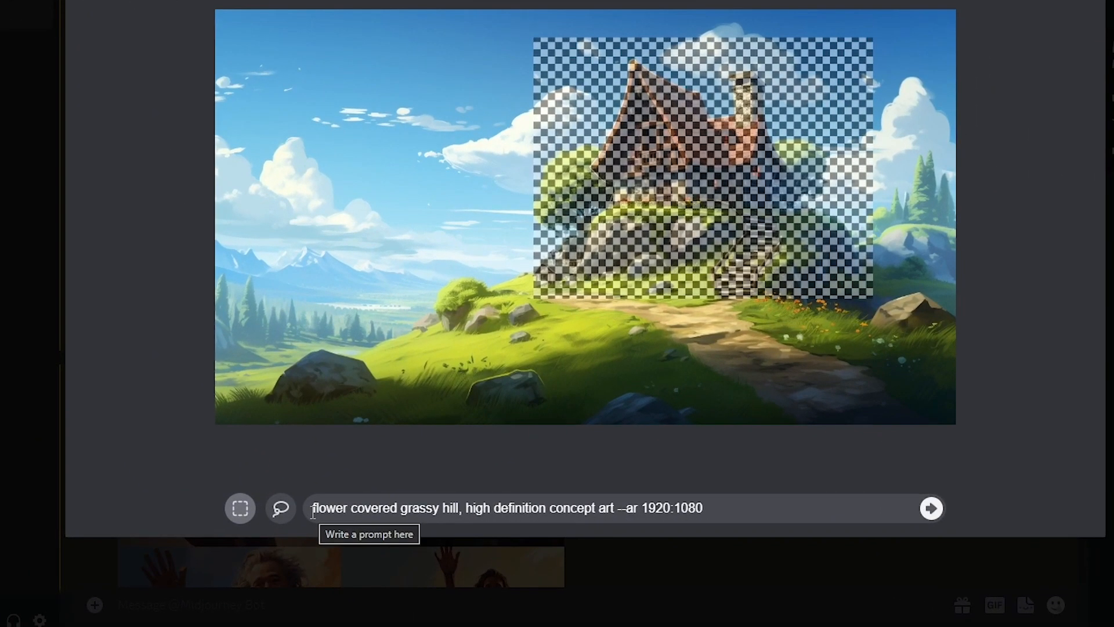
pyautogui.moveTo(464, 508); pyautogui.dragTo(615, 510)
pyautogui.click(615, 509)
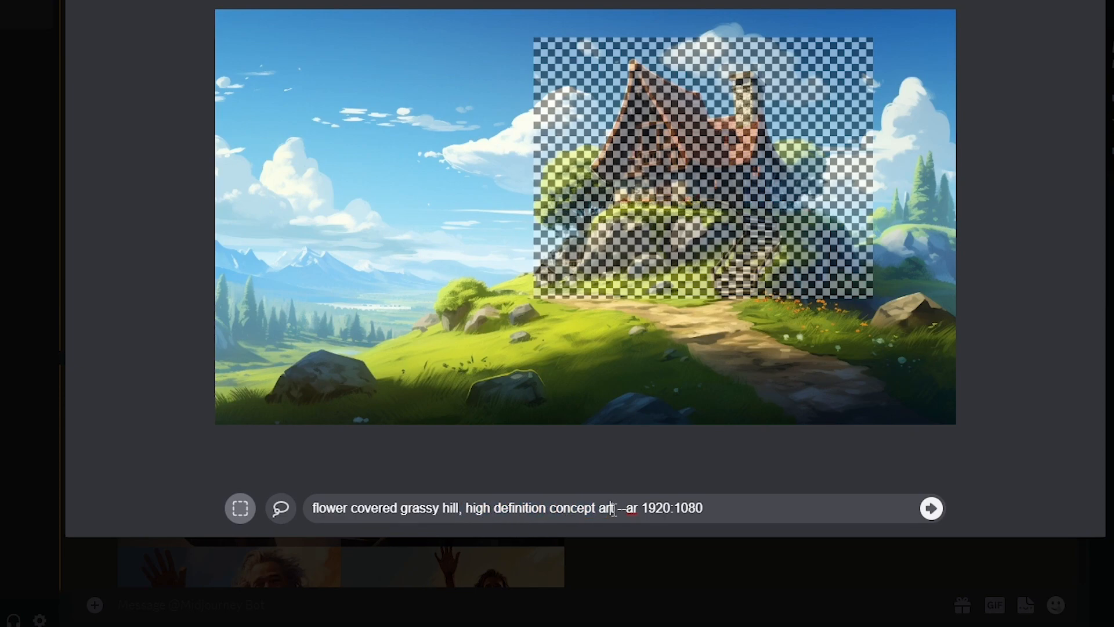